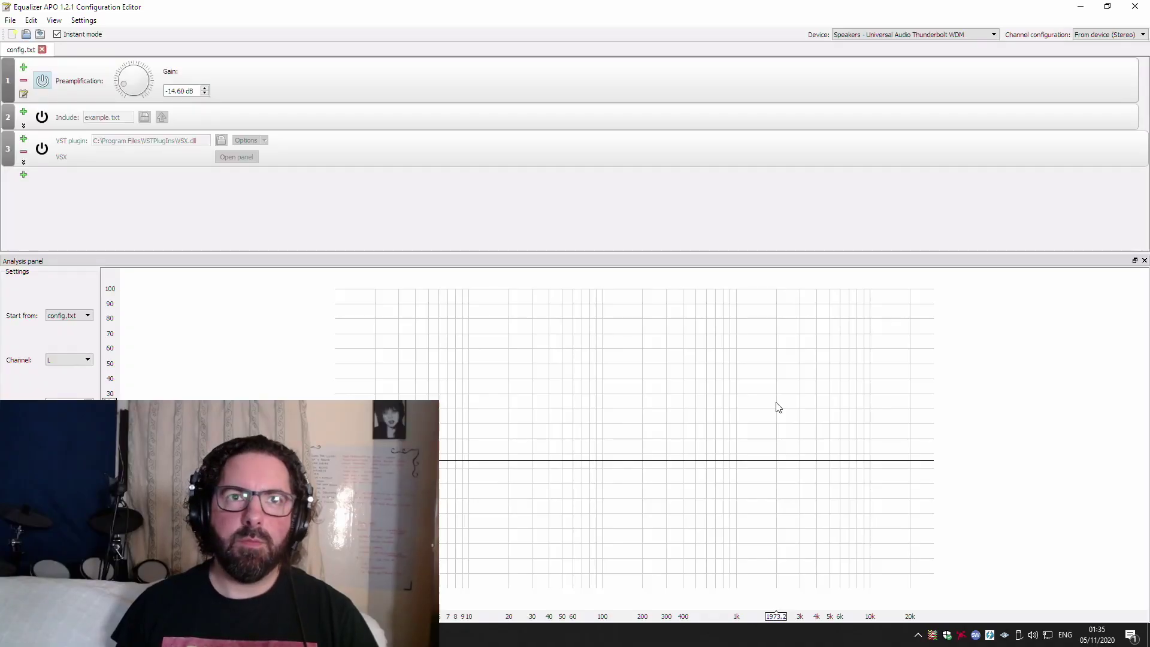
Enable the VSX.dll plugin stage and move its VSX window higher on screen.
click(42, 149)
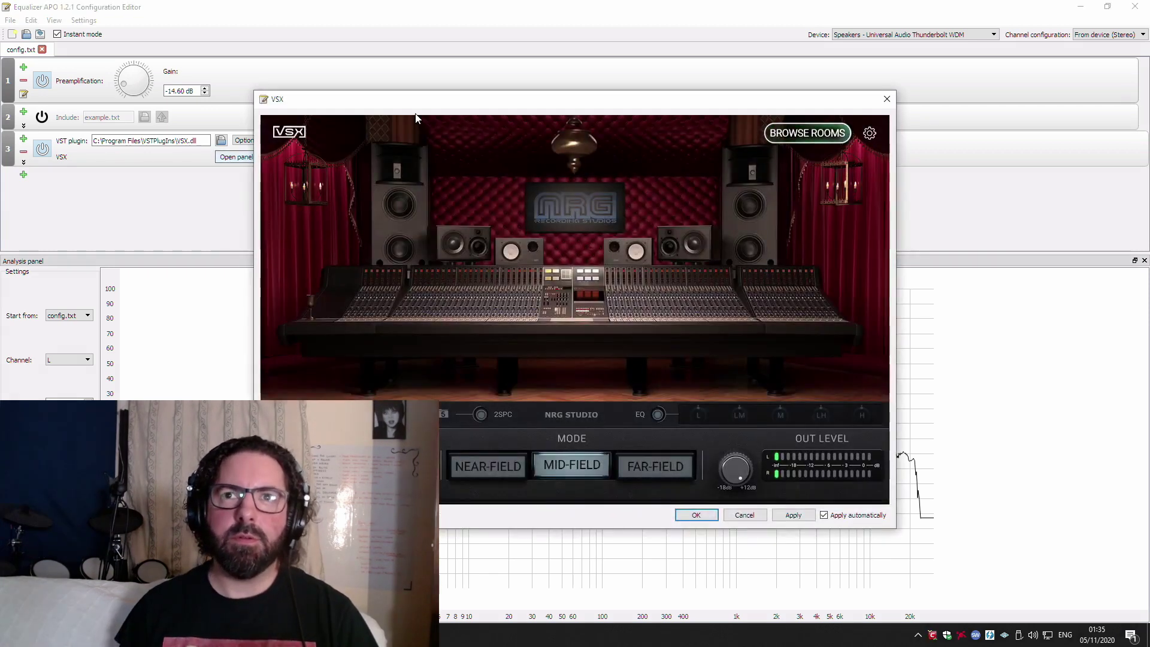
drag(415, 108, 434, 13)
Audition the NRG room in near-field and far-field, then pick HD-LINEAR from the room gallery.
click(506, 375)
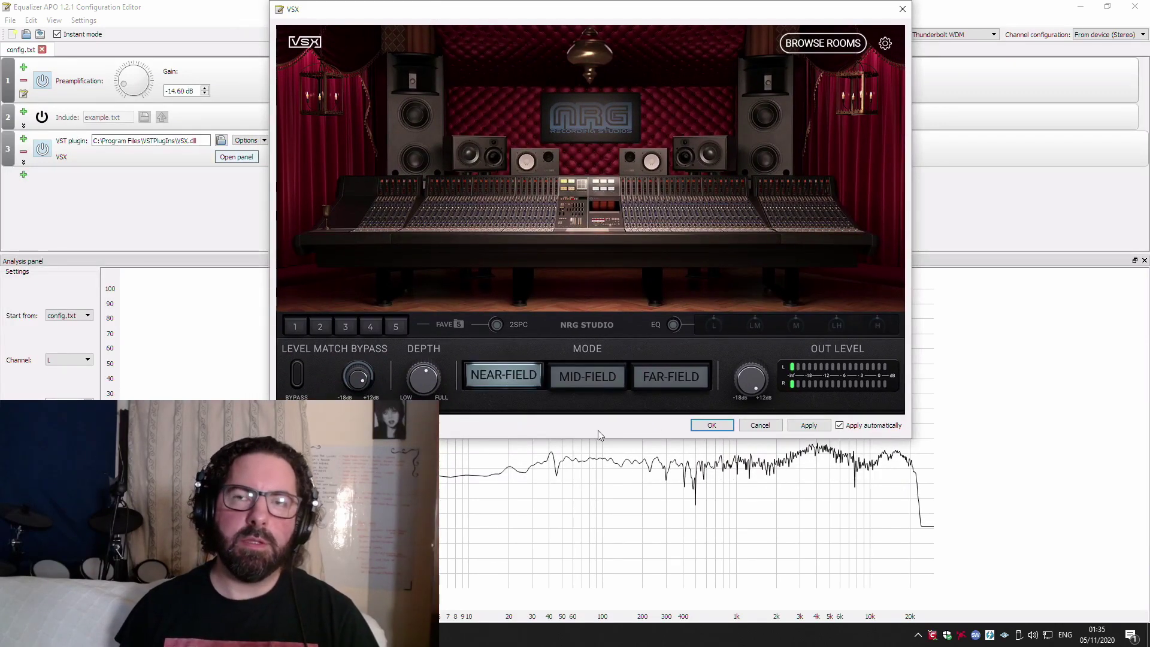
click(667, 375)
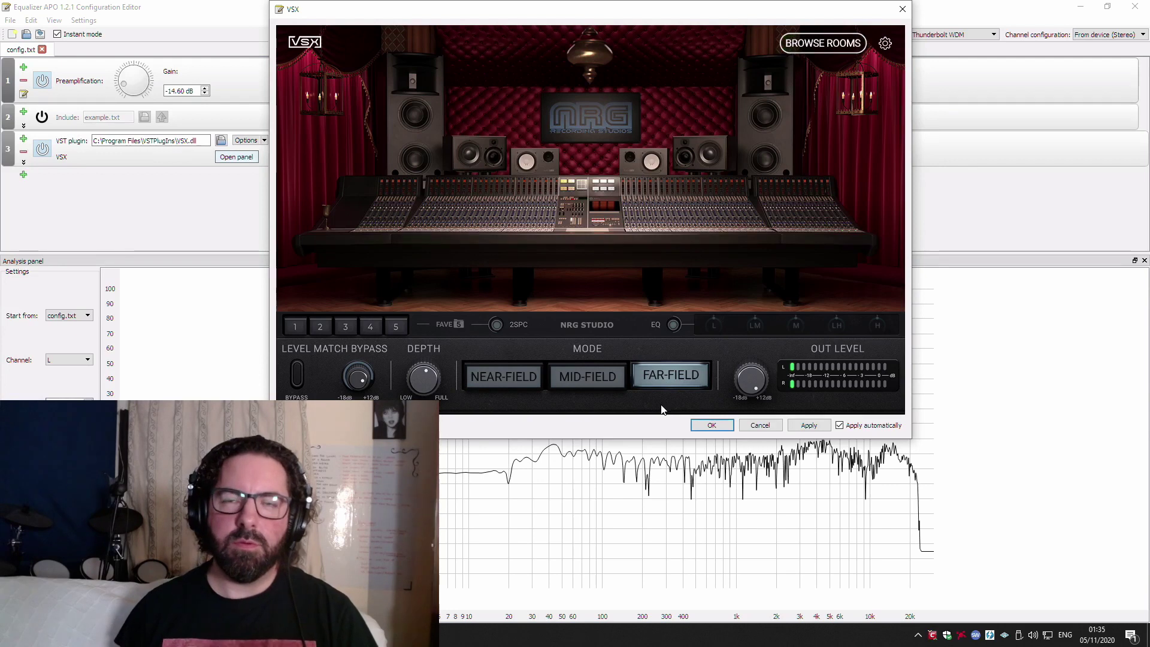
click(798, 44)
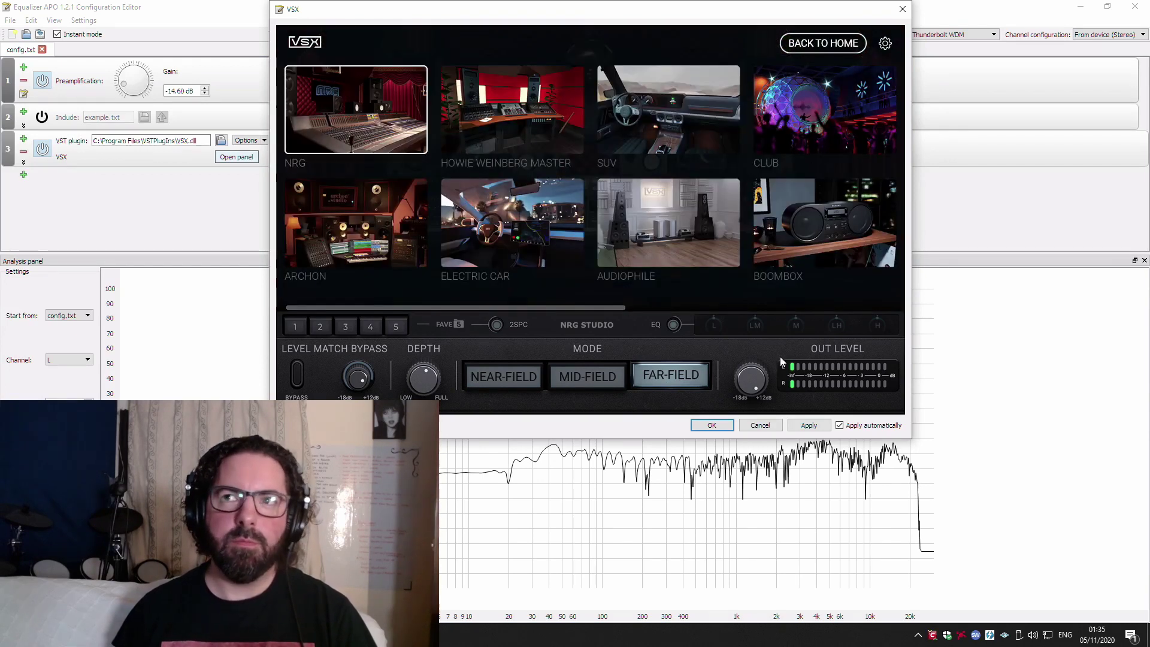
drag(562, 309, 883, 325)
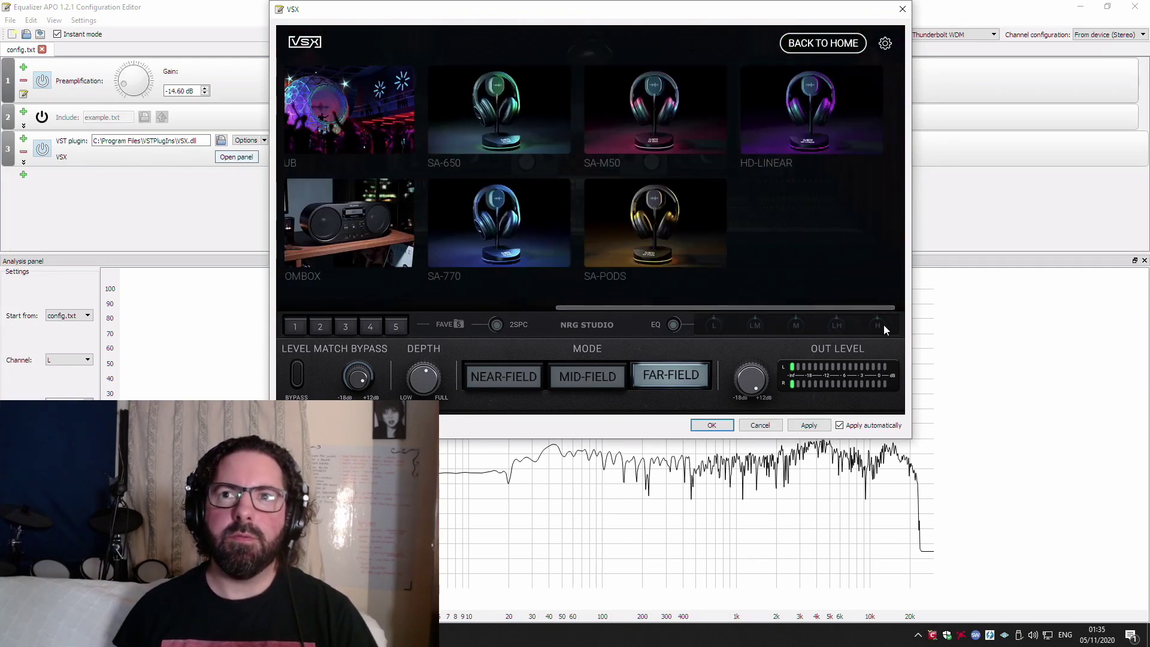
click(798, 110)
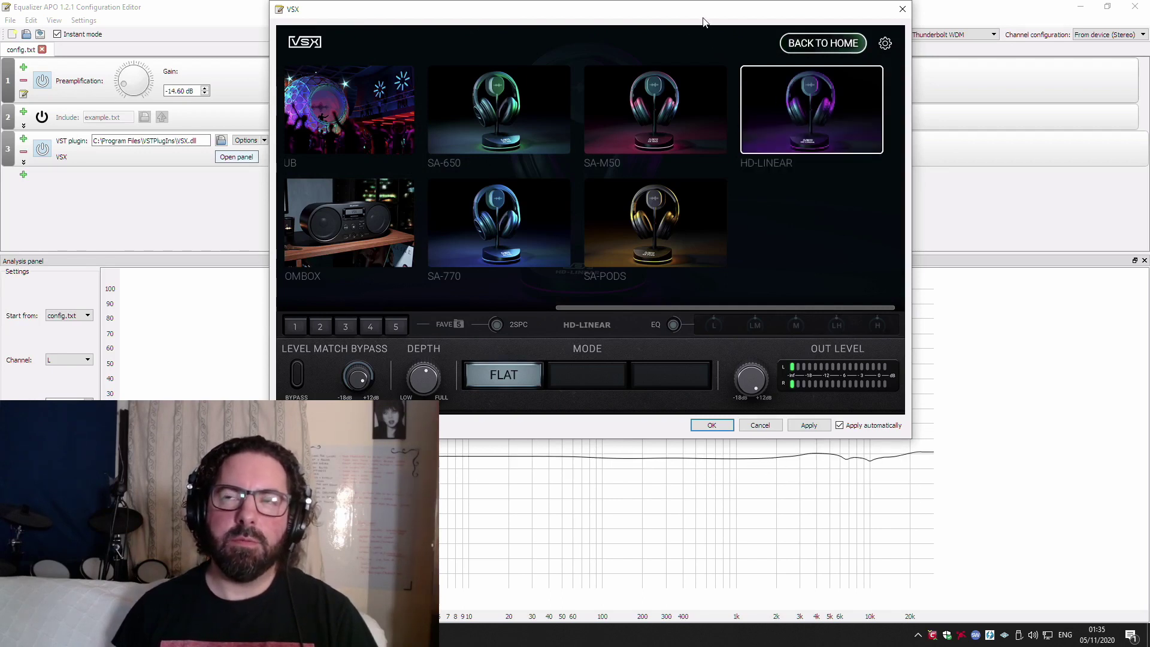
Try SA-M50, SA-650 and SA-770 headphones, settling on SA-770 in its 80 OHM version.
drag(702, 16, 442, 19)
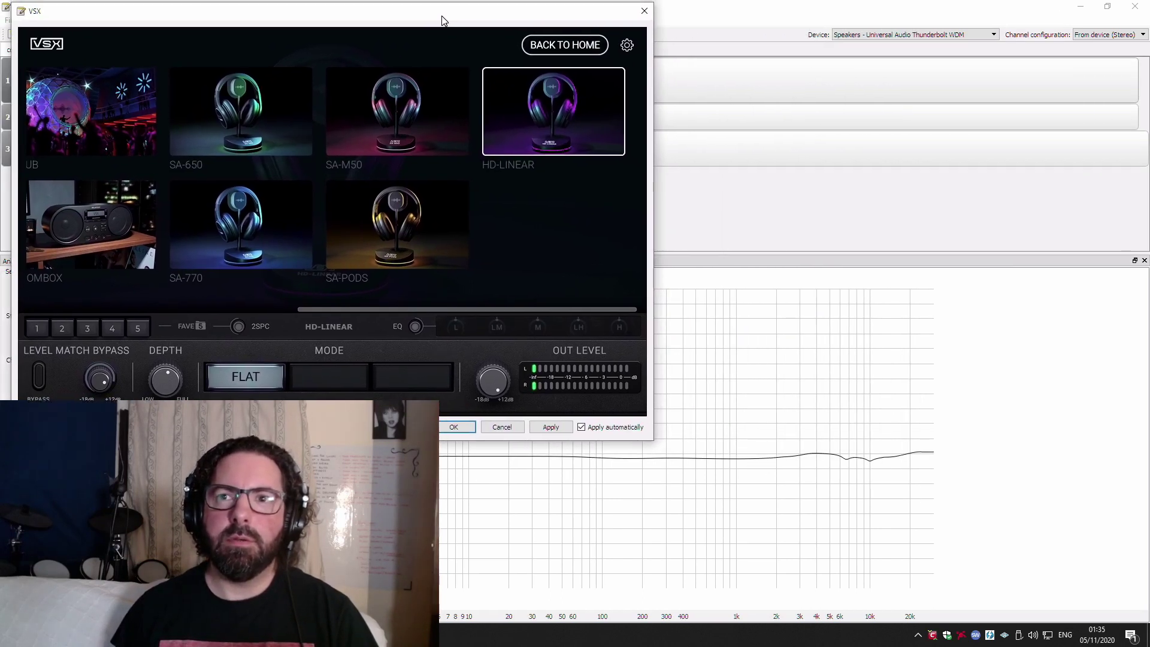
click(393, 133)
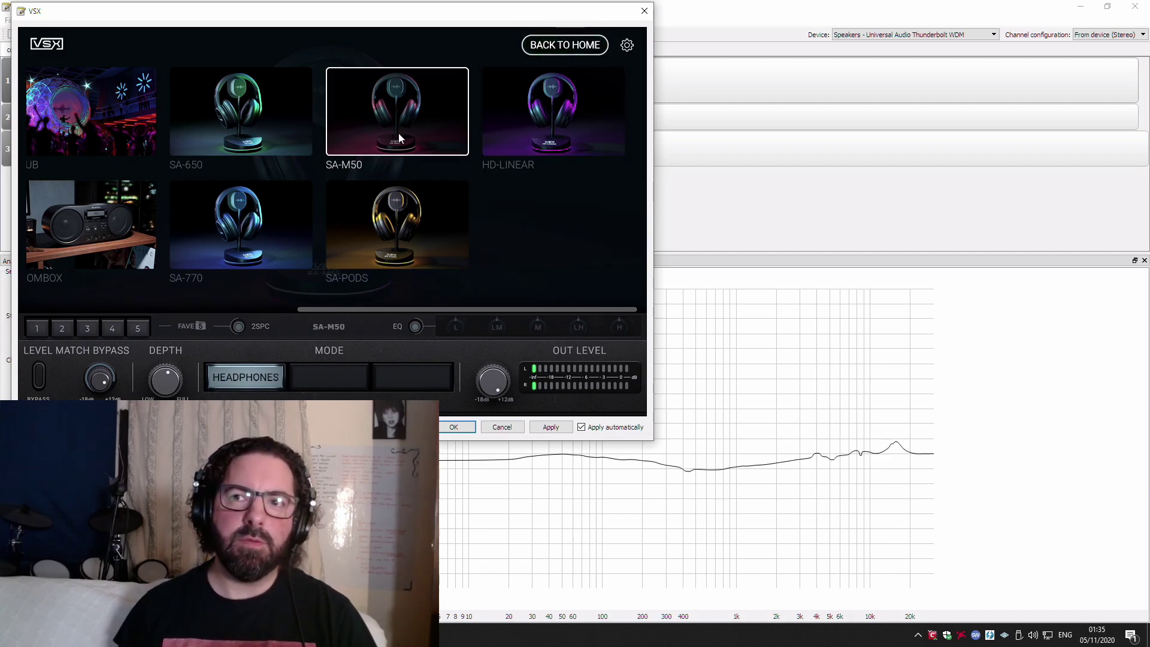
click(292, 147)
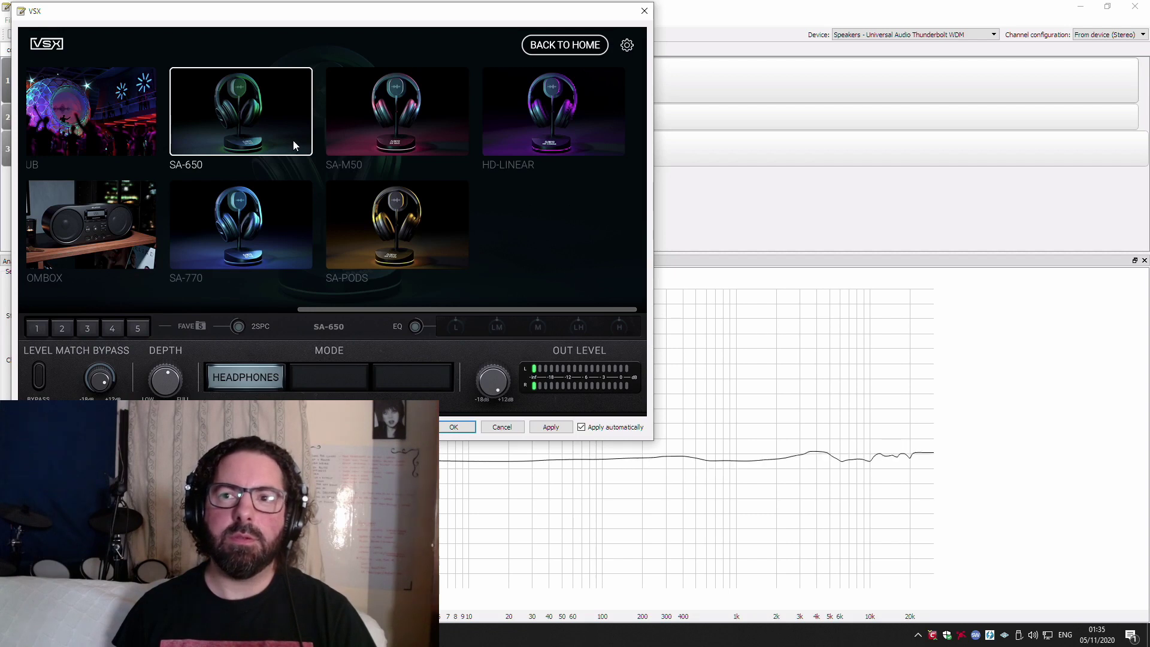
click(234, 230)
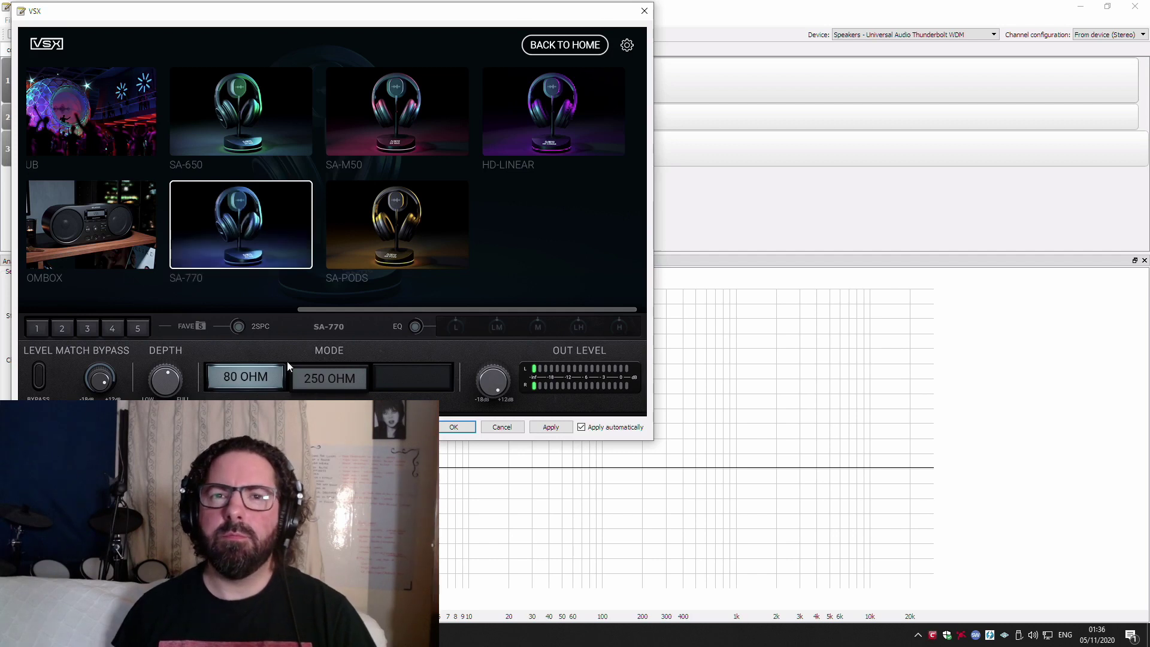
click(323, 381)
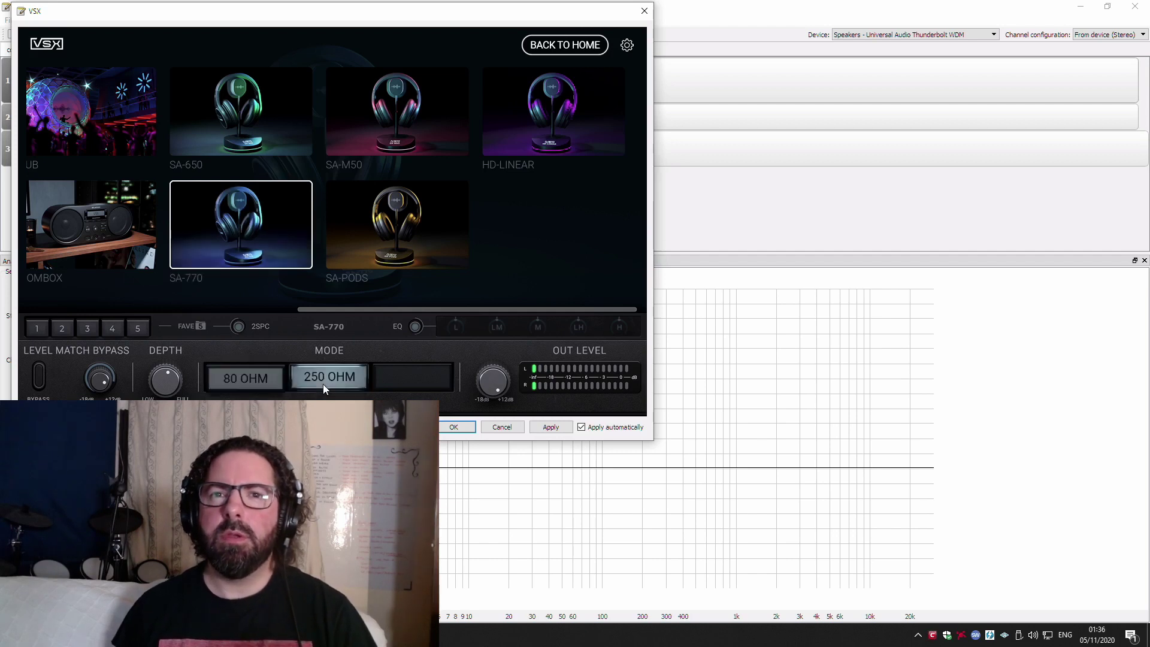
click(263, 380)
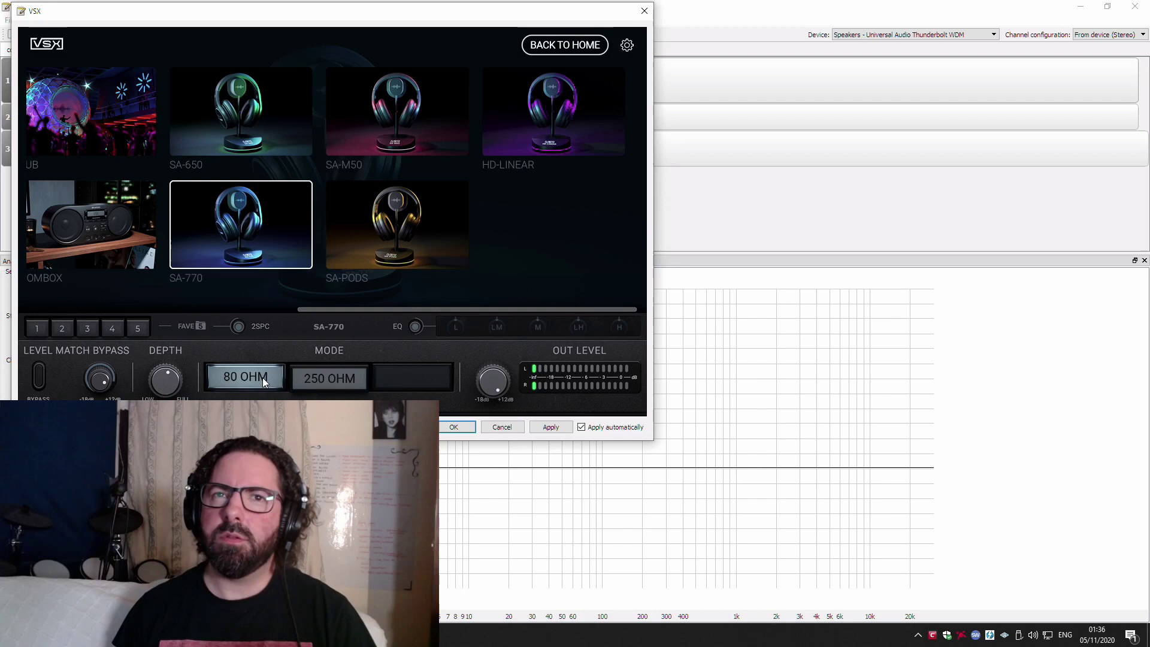
Compare SA-PODS, SA-650 and HD-LINEAR headphone emulations, ending on SA-650.
click(375, 229)
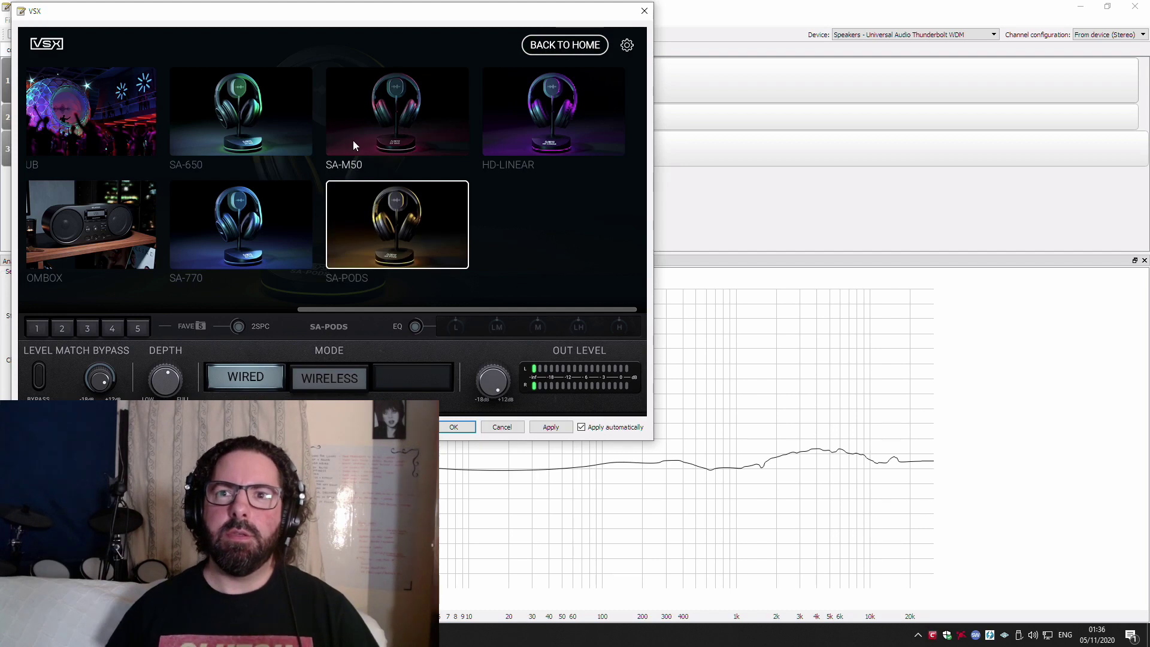
click(252, 142)
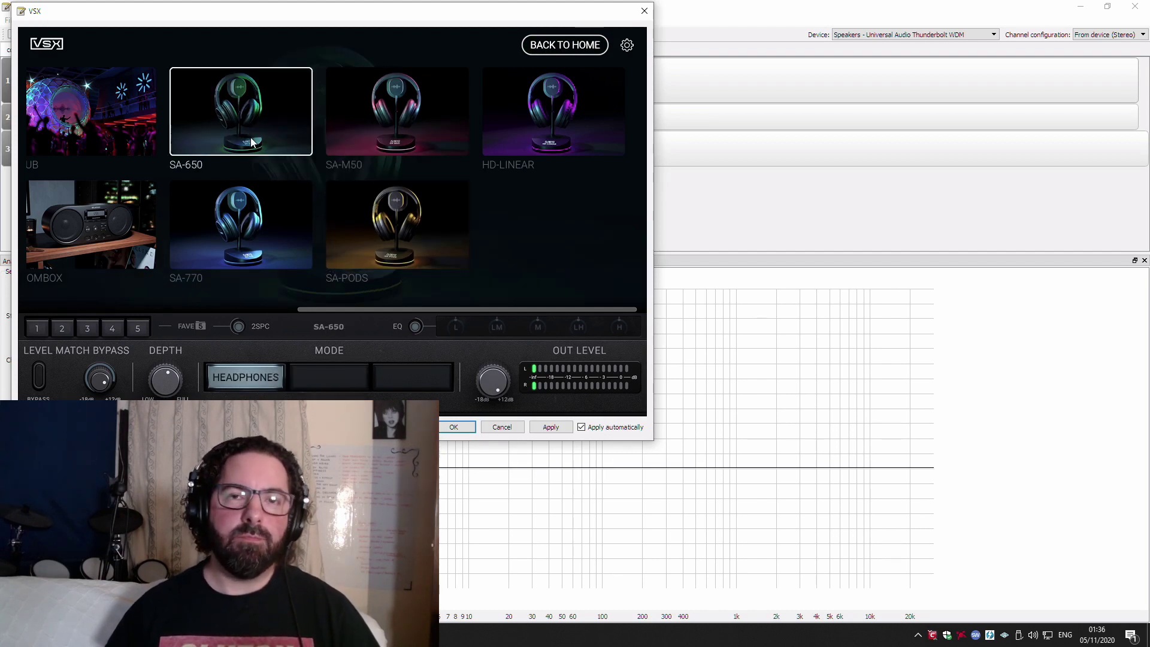
click(530, 133)
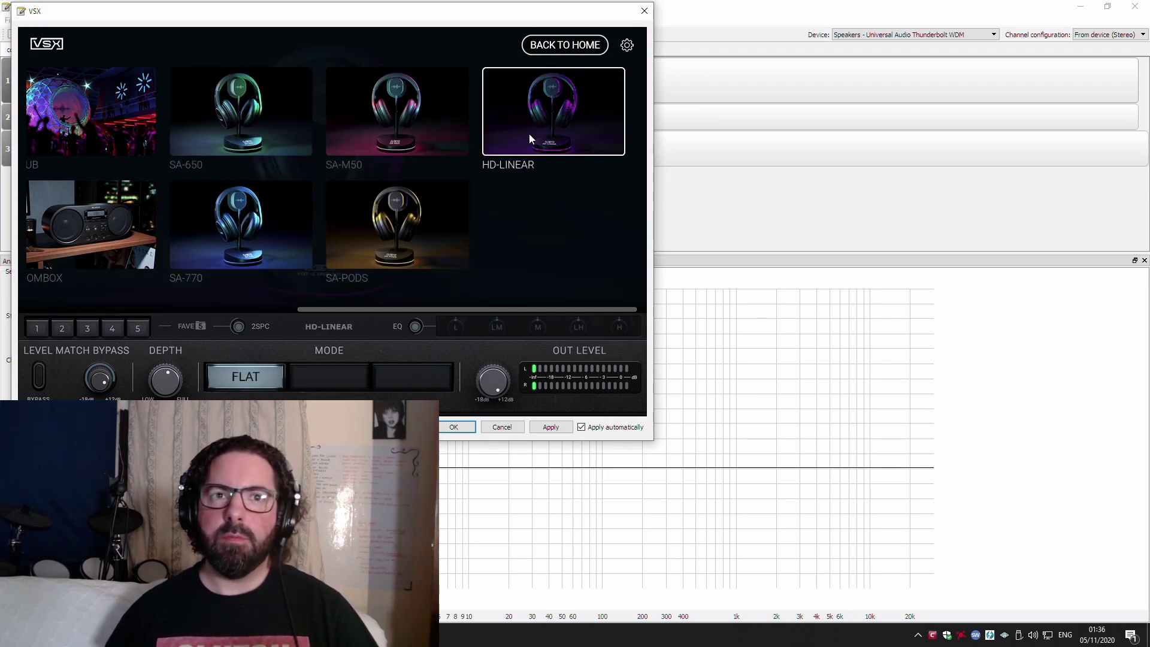
click(234, 144)
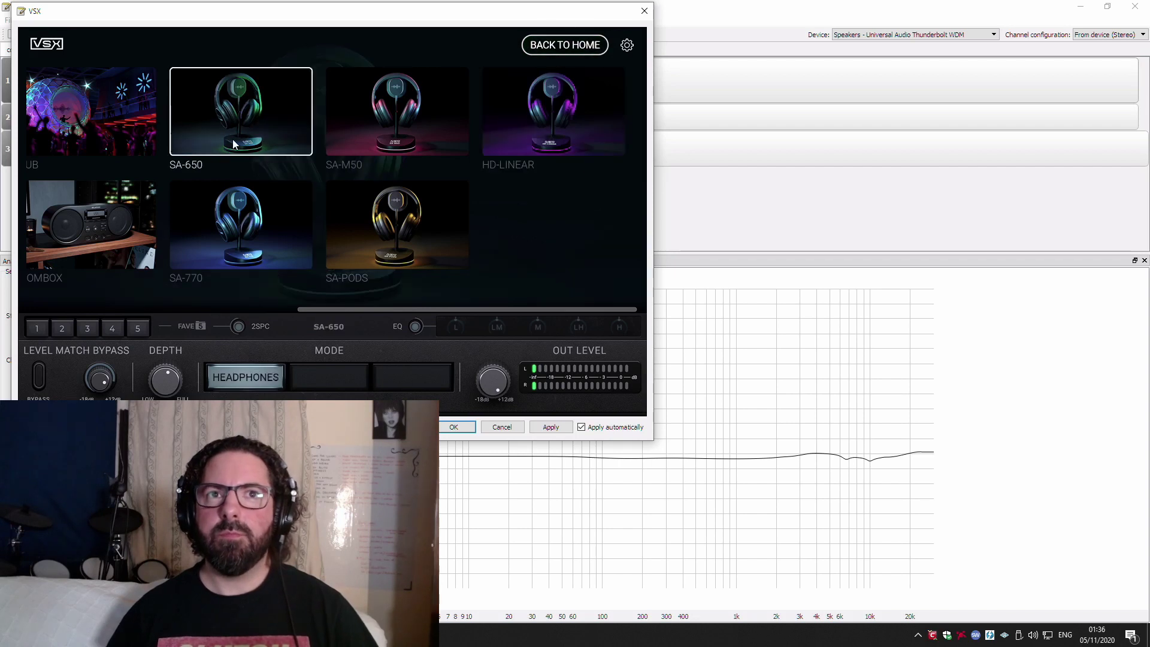
click(526, 134)
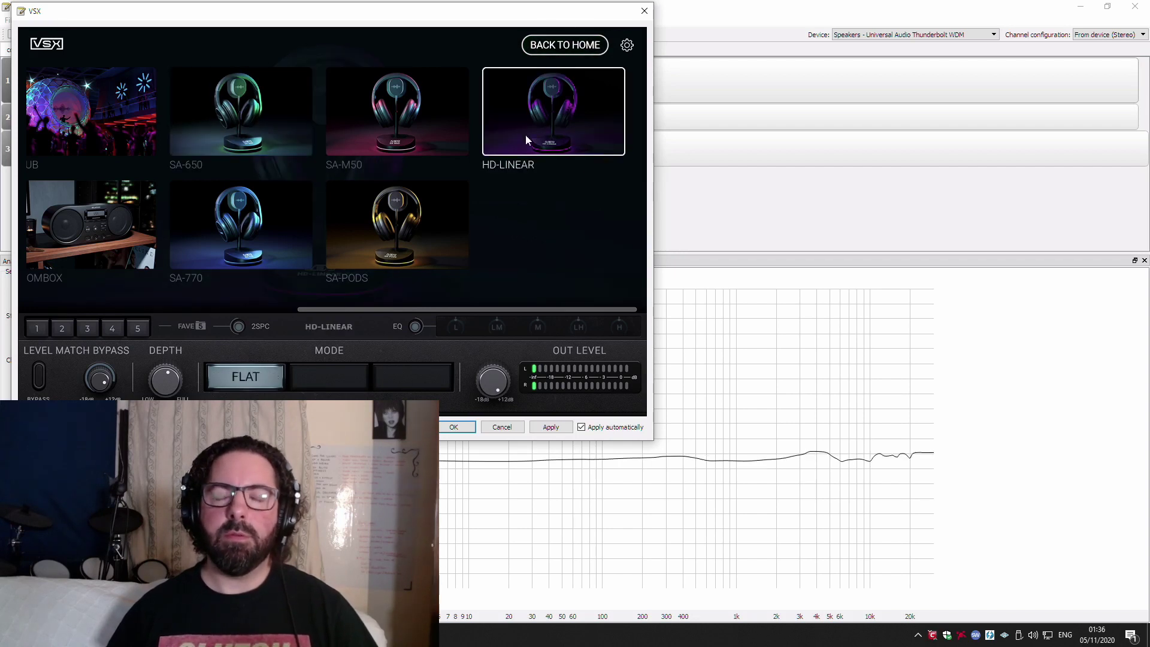
click(247, 148)
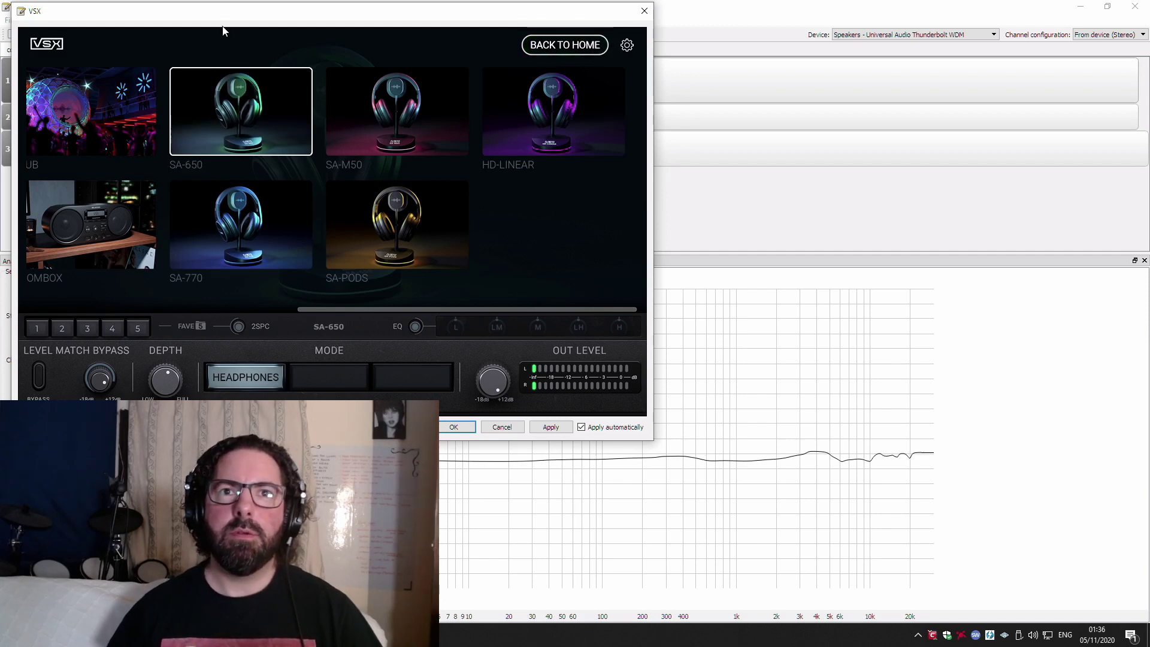
Audition BOOMBOX, CLUB, HOWIE WEINBERG MASTER and SUV, then set NRG Studio to near-field after trying mid-field.
click(96, 221)
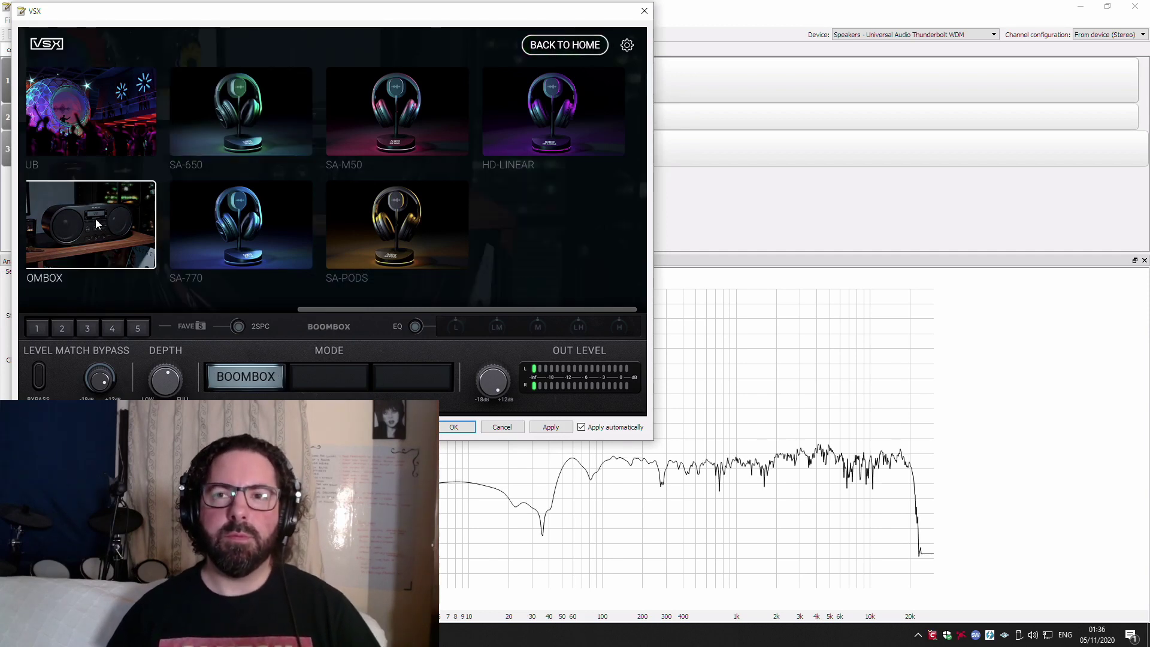
click(83, 115)
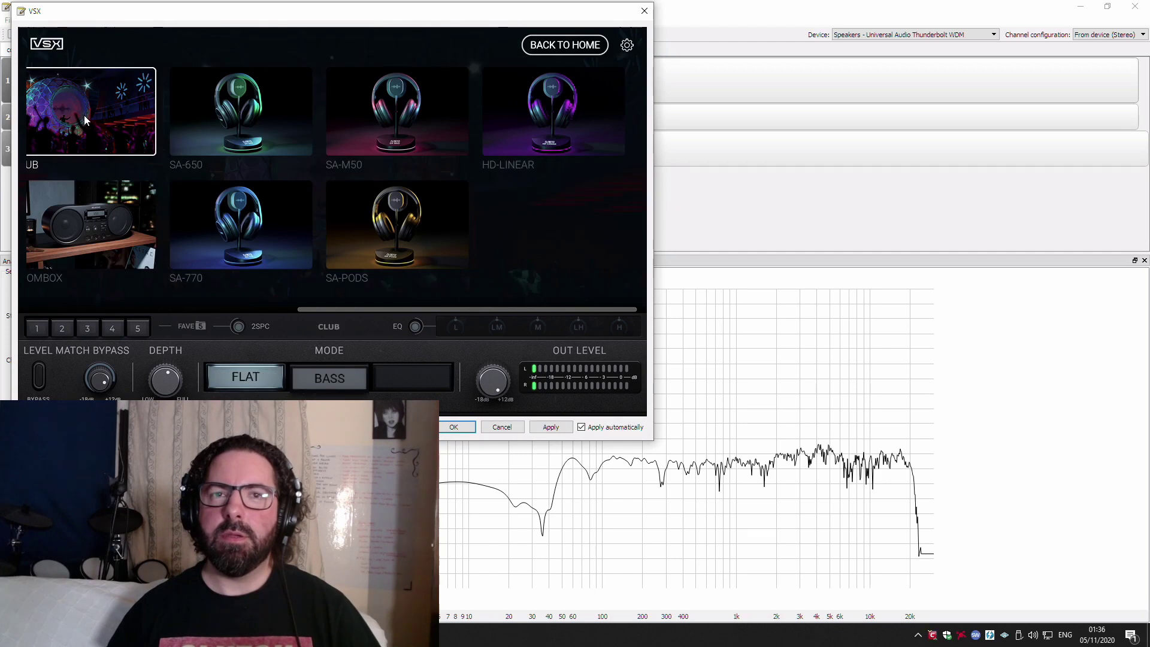
drag(371, 308, 146, 297)
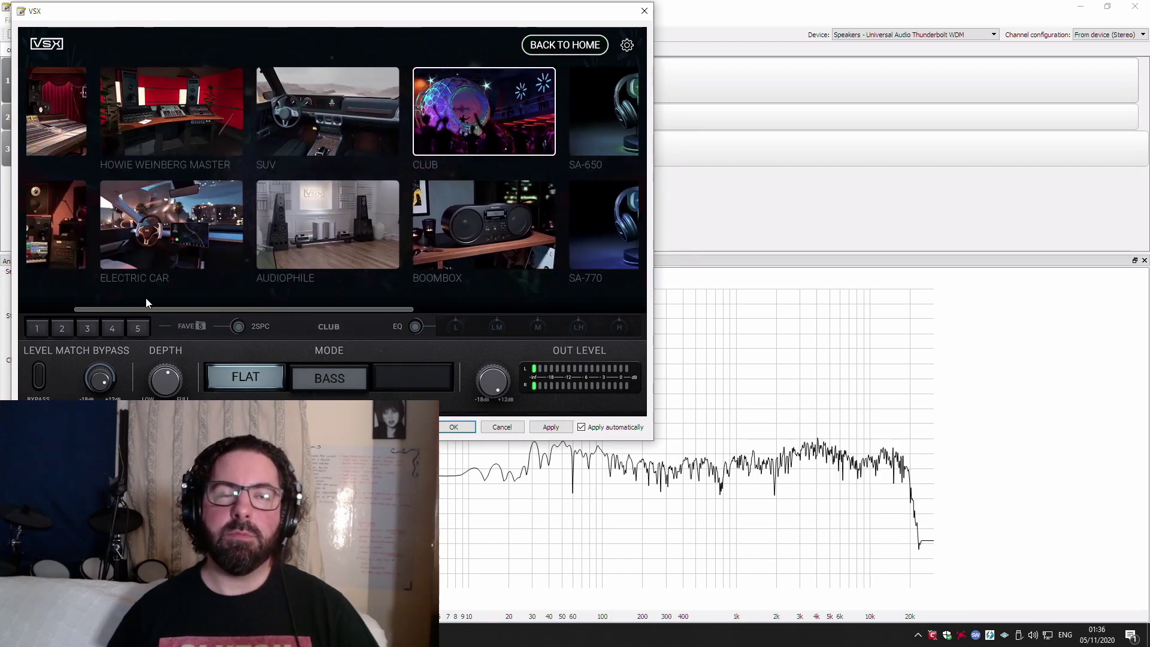
click(229, 115)
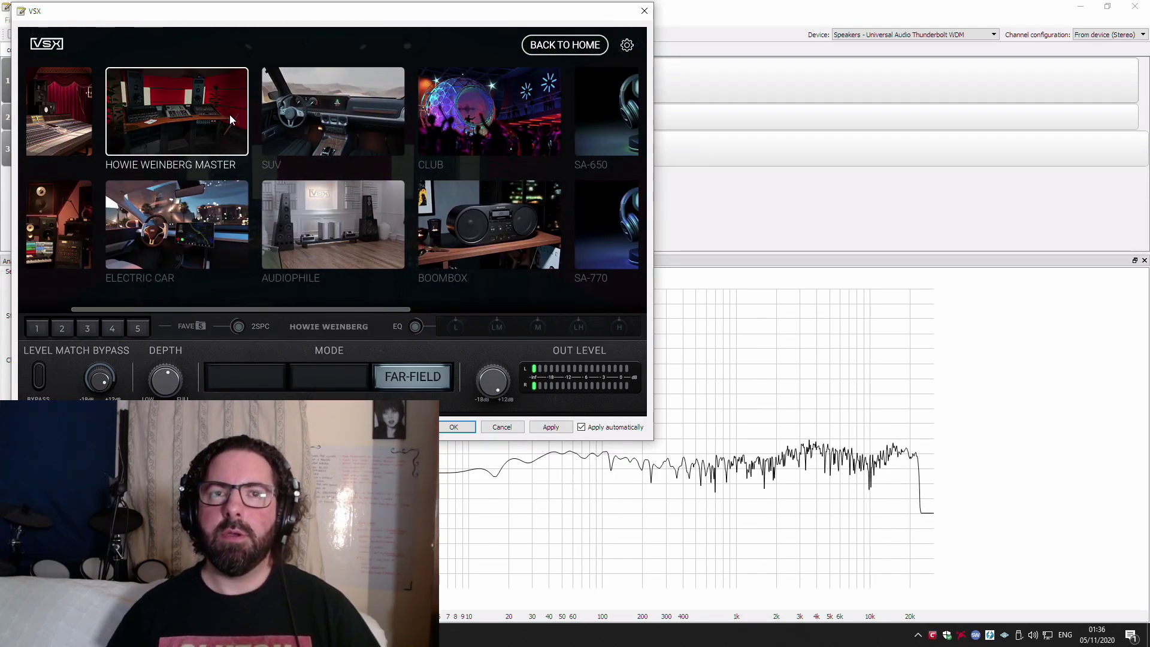
click(328, 129)
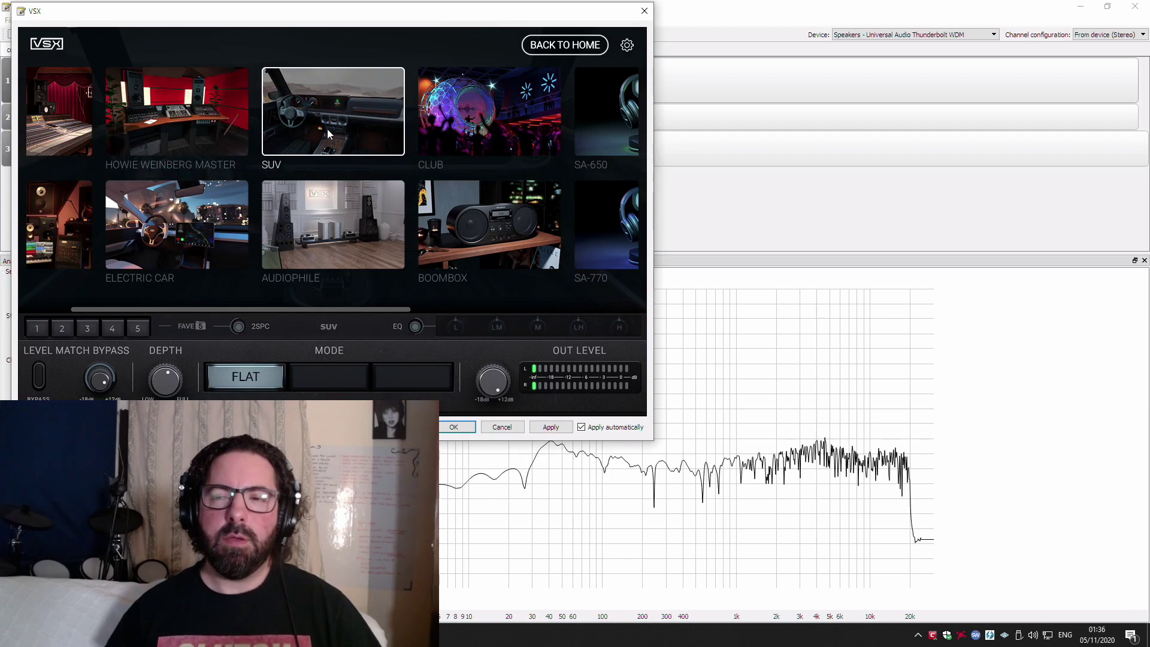
click(74, 132)
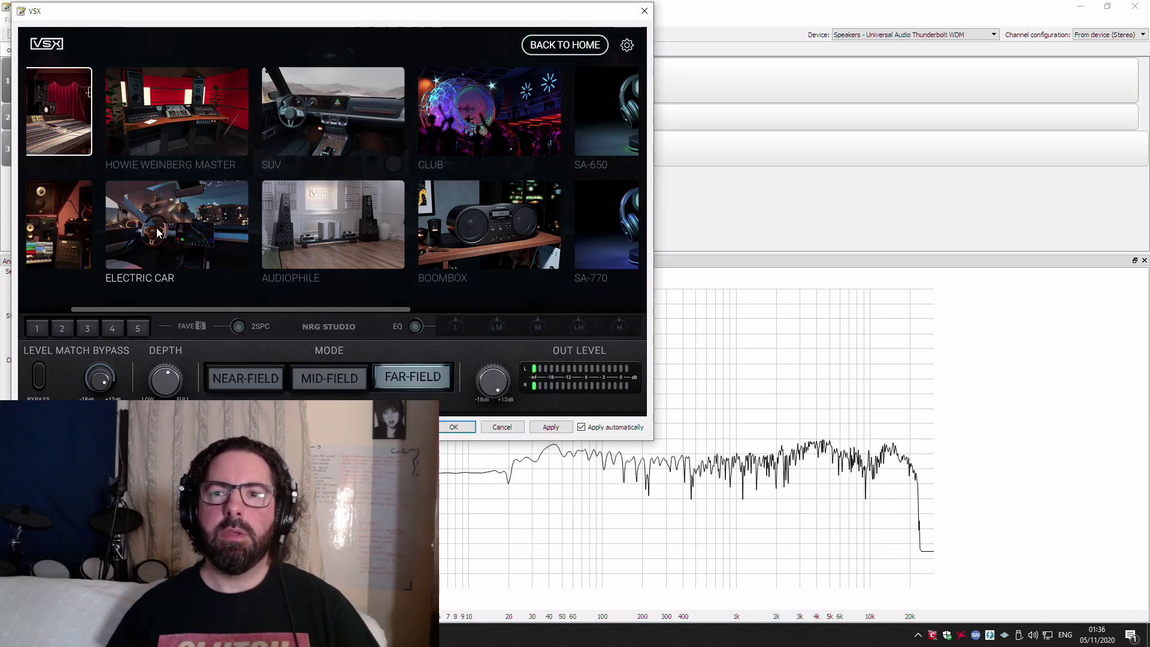
drag(264, 311, 159, 279)
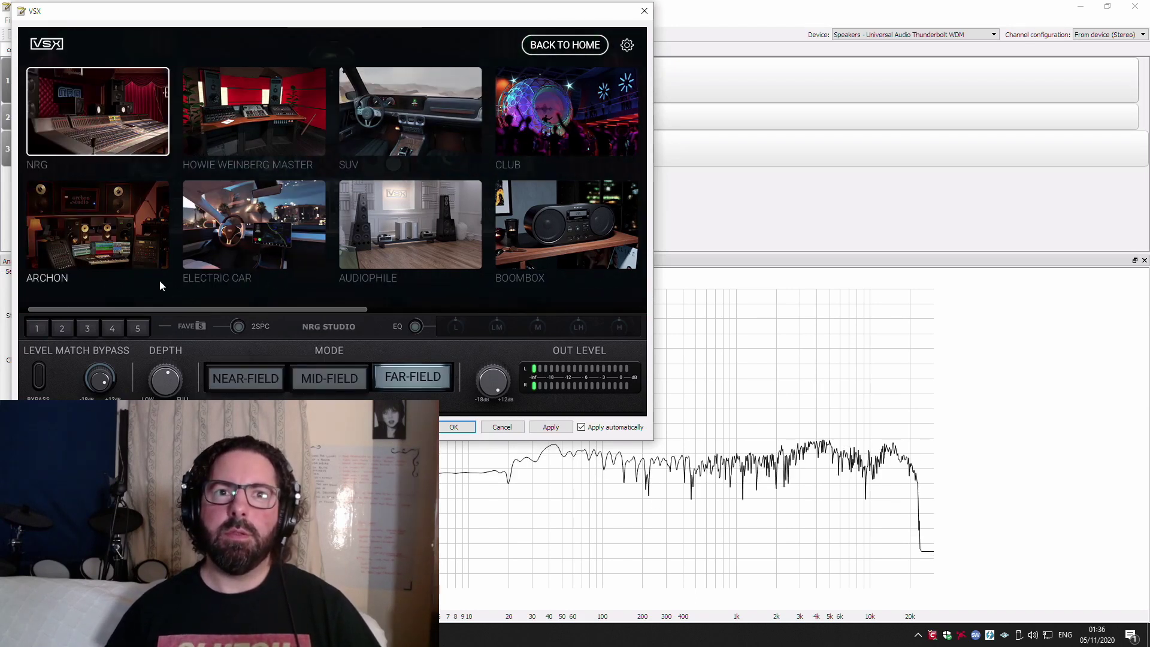
click(316, 380)
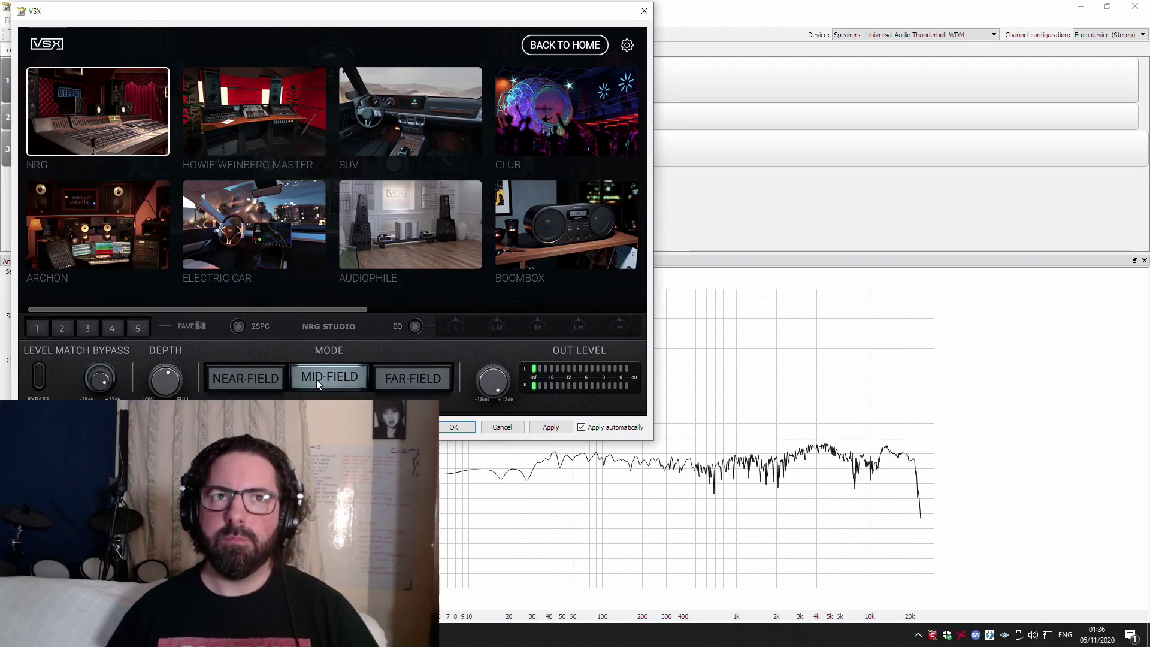
click(256, 381)
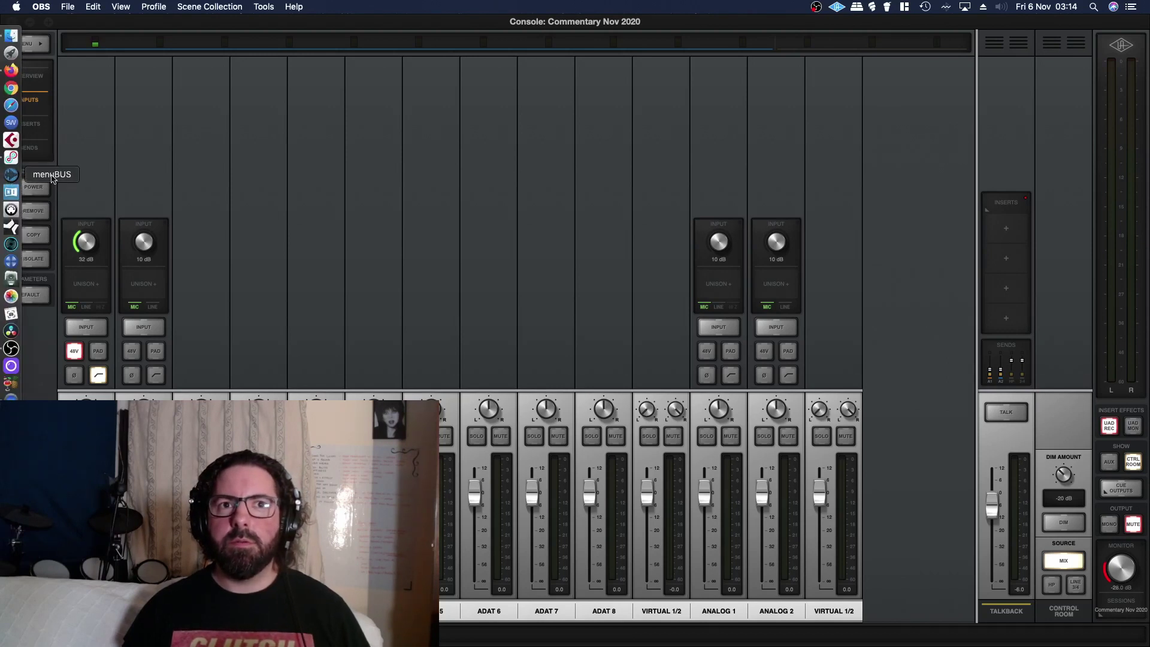
Show the MenuBus bus list, shift the VSX window right, and display the Universal Audio Thunderbolt output options.
click(802, 7)
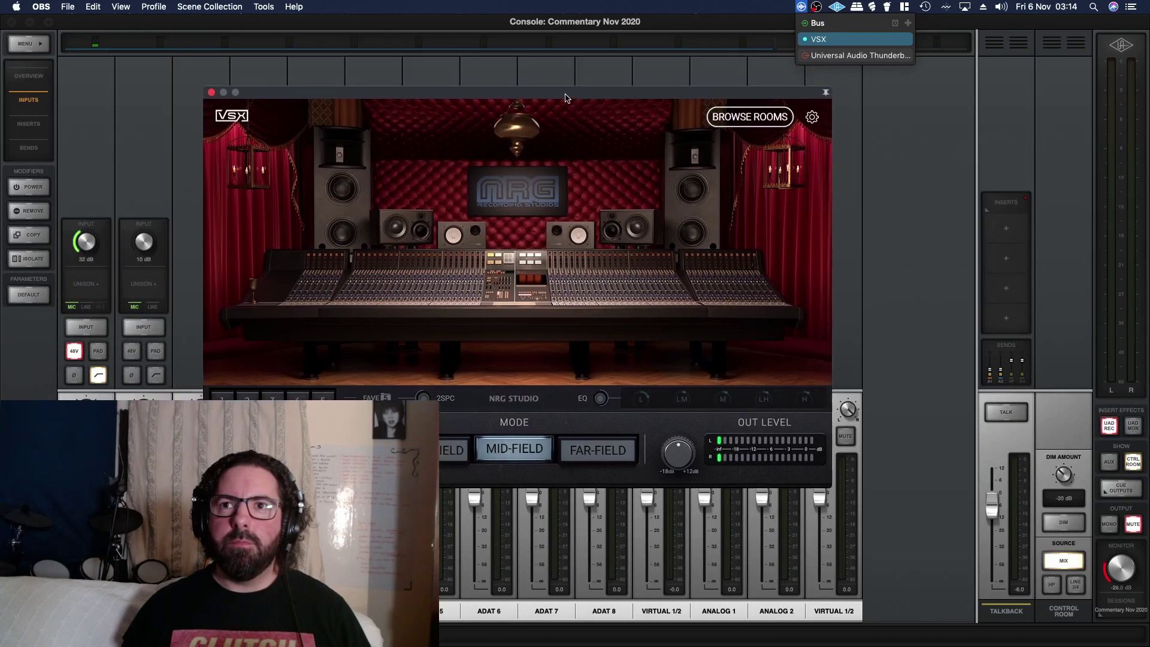
drag(566, 97, 618, 94)
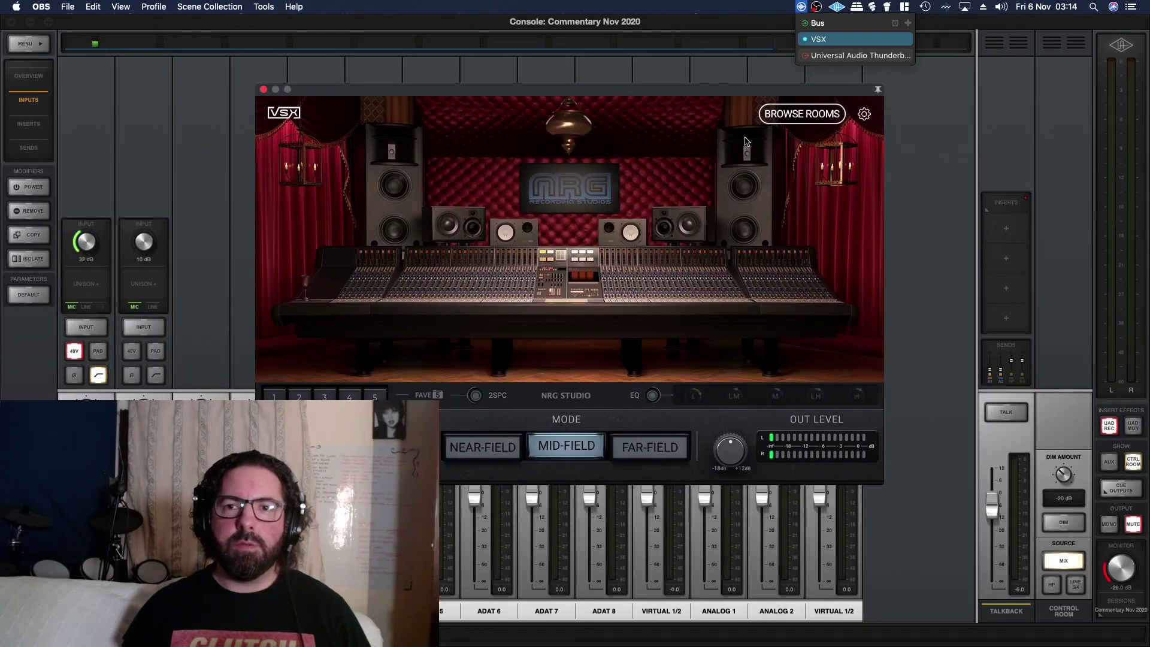
click(819, 57)
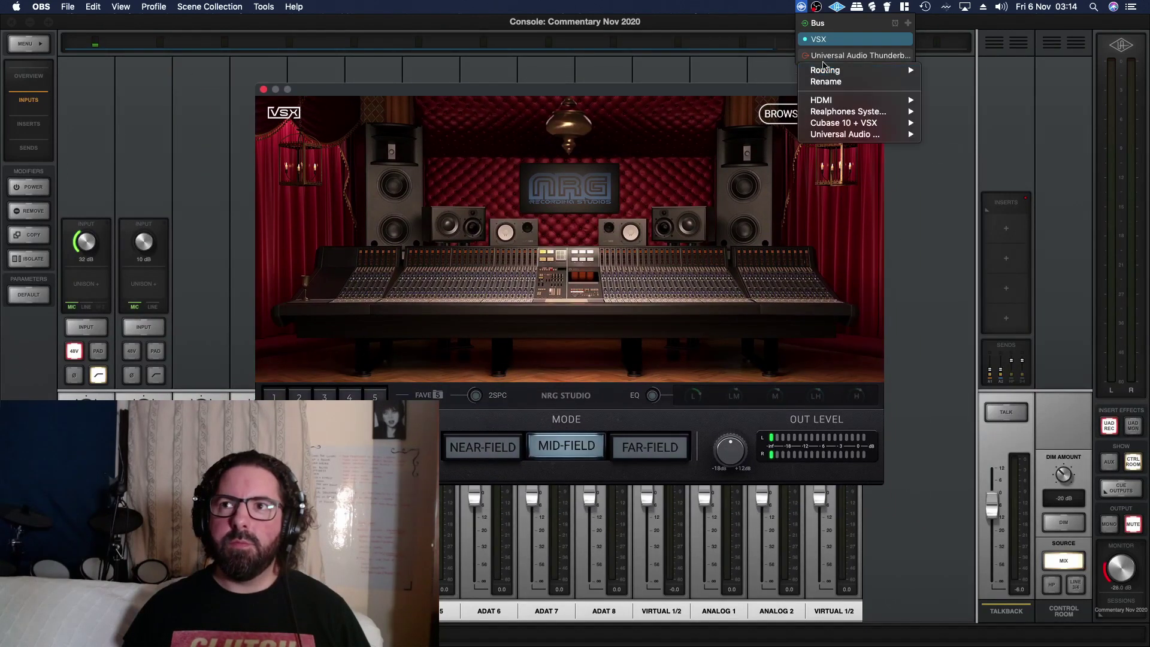
mouse_move(837, 137)
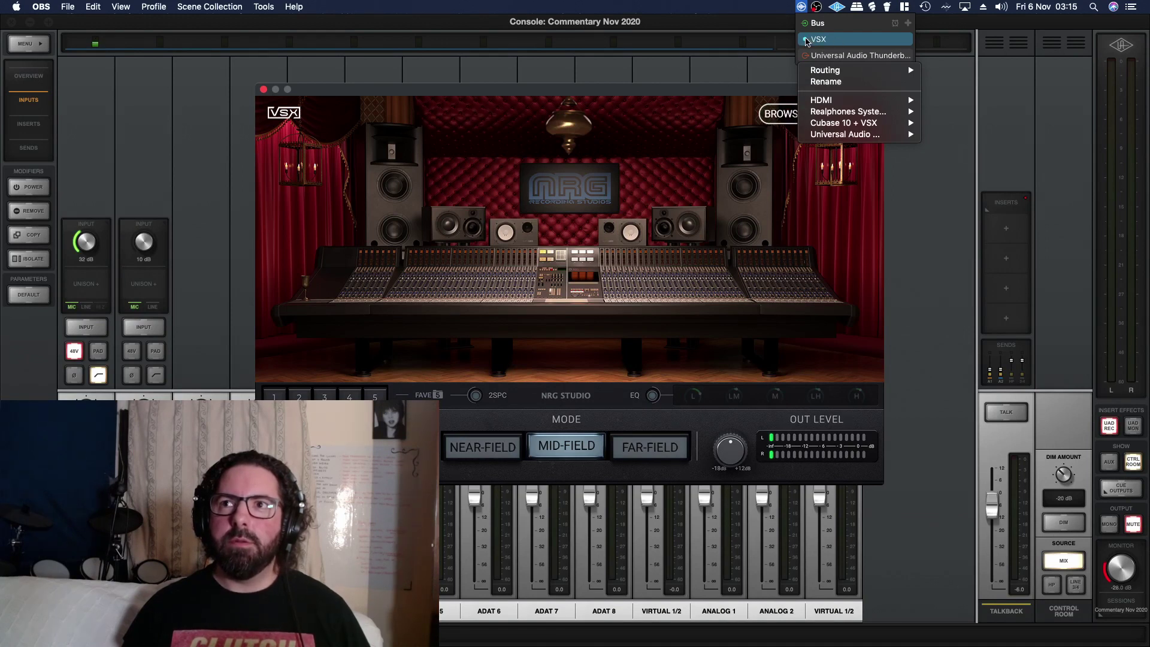
Hide and reopen the VSX window on NRG Studio mid-field, then nudge it into position.
click(807, 40)
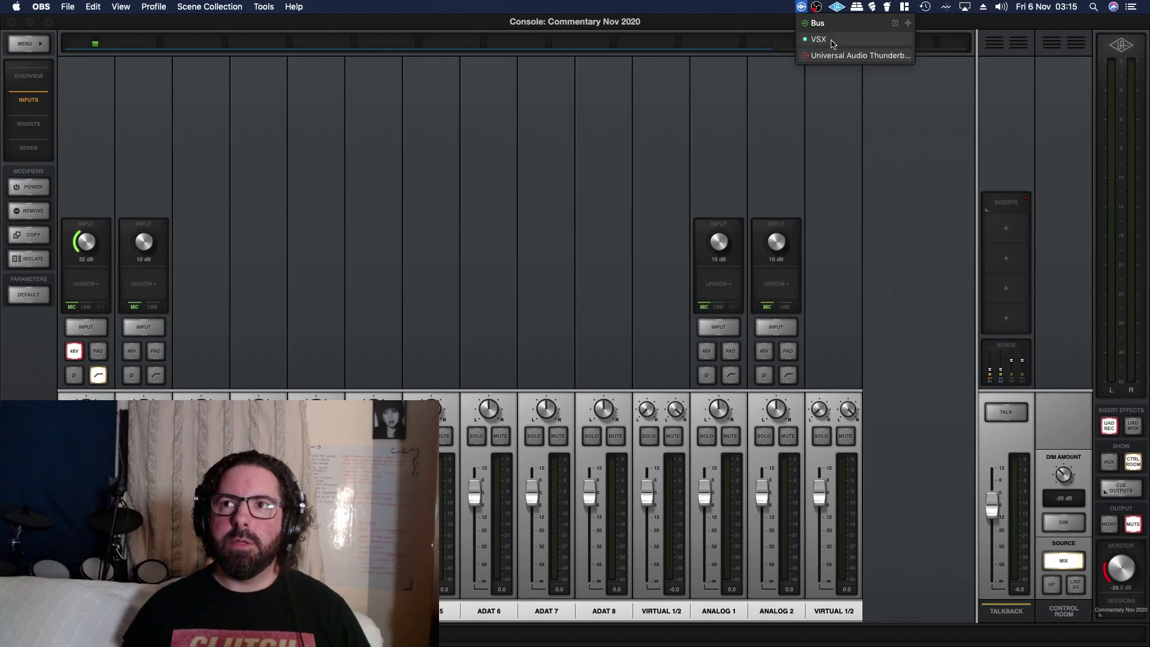
click(831, 41)
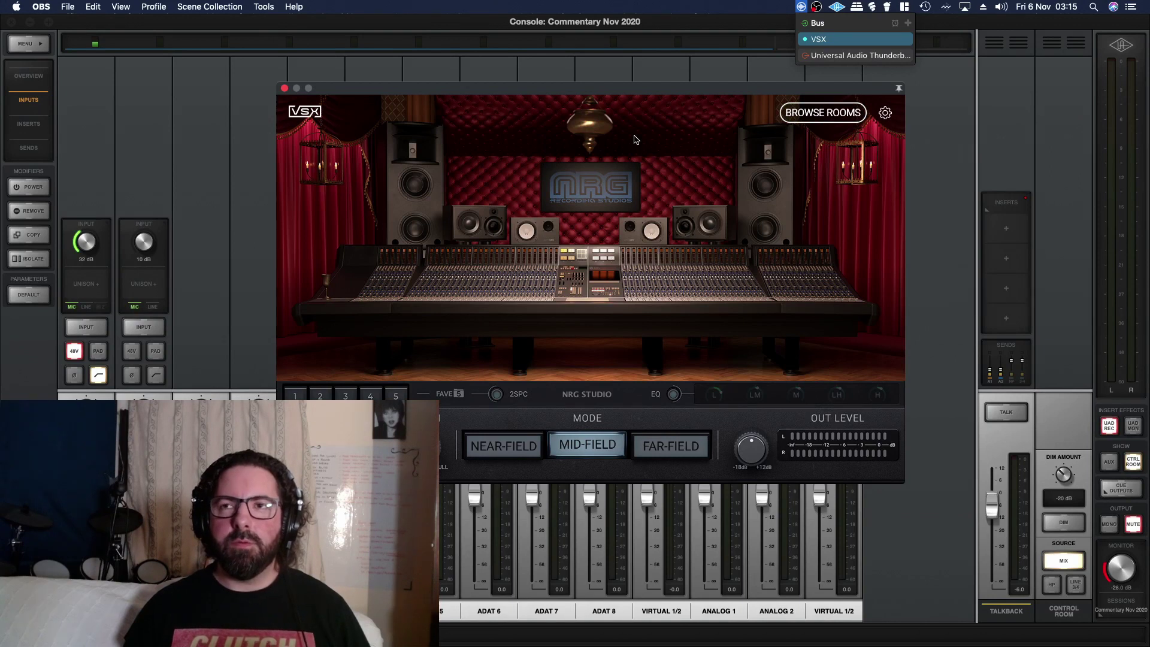
drag(556, 95, 550, 102)
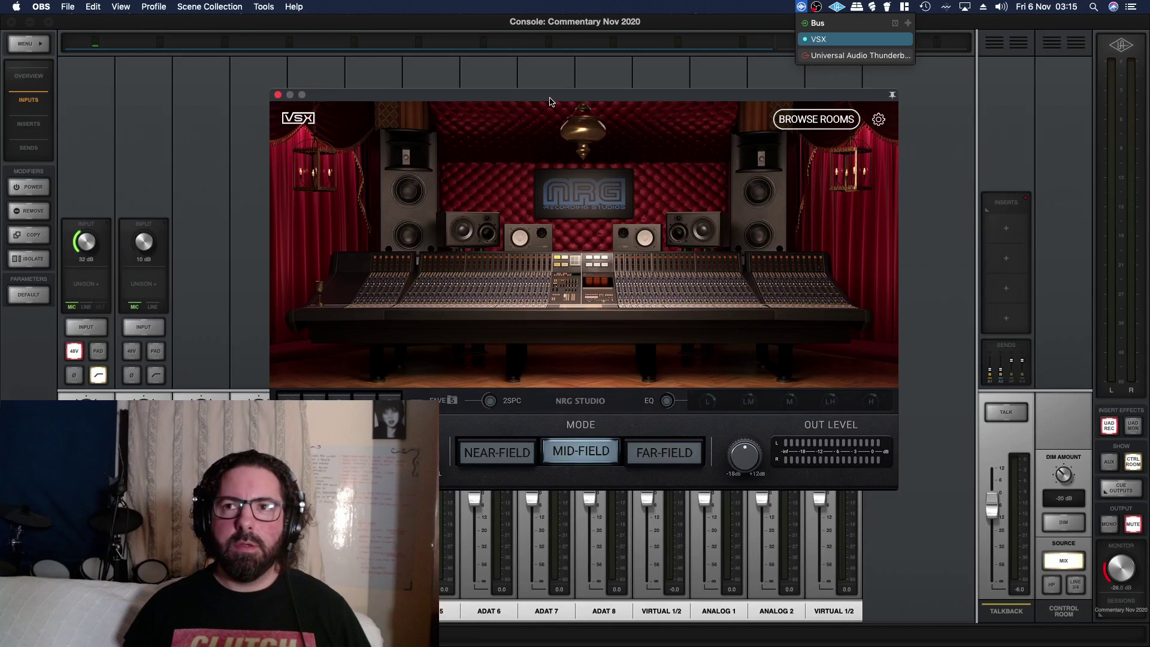
drag(546, 100, 553, 111)
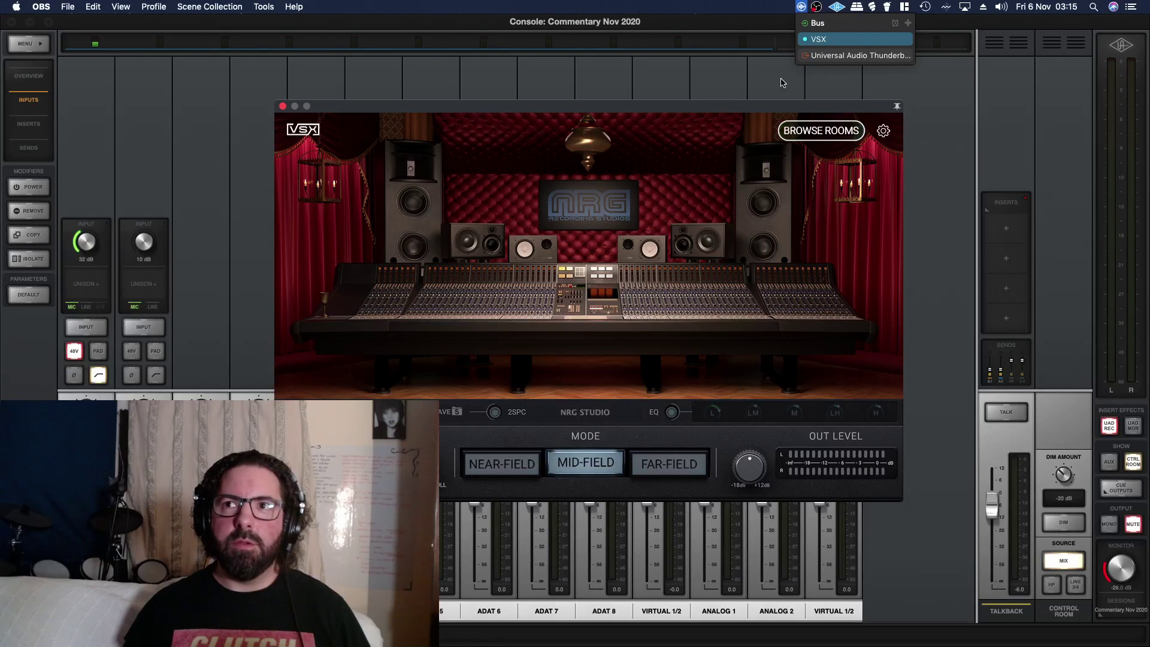
drag(696, 112, 692, 97)
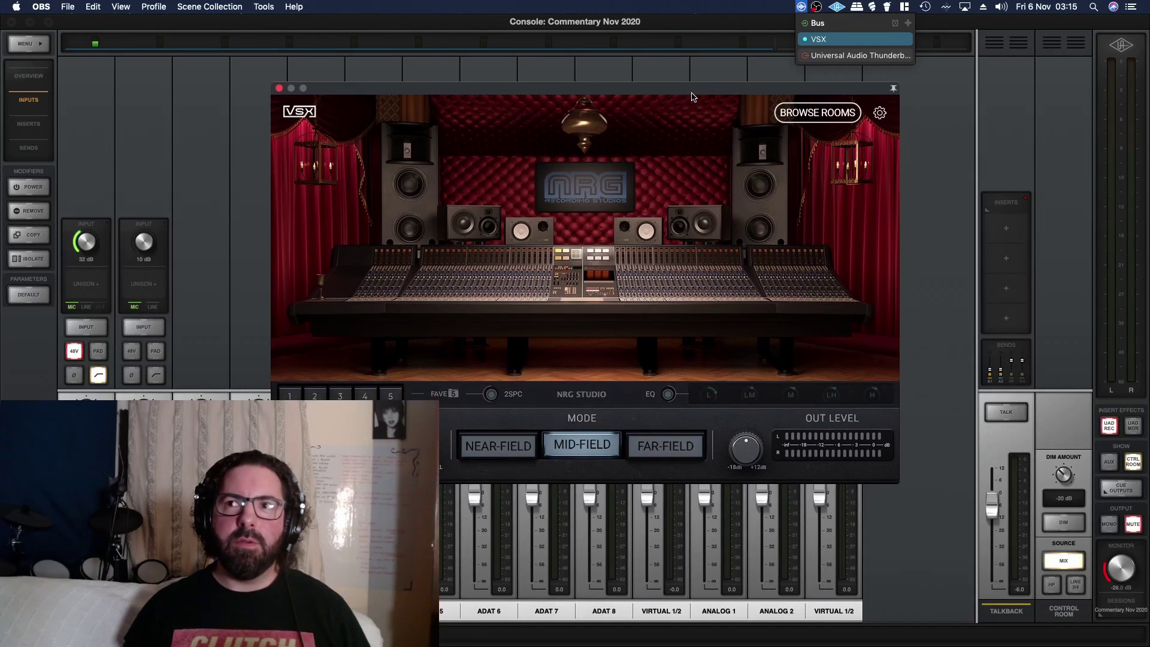
Close the VSX window and bring the 'Commentary Nov 2020' Console mixer to the front.
click(280, 89)
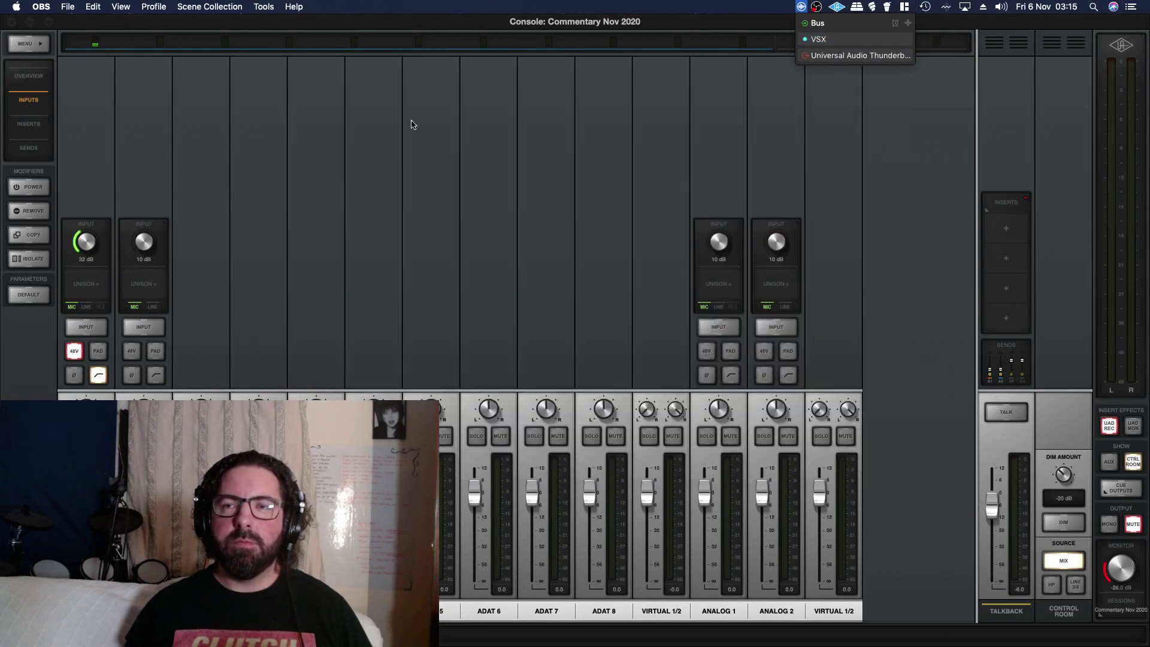
click(674, 129)
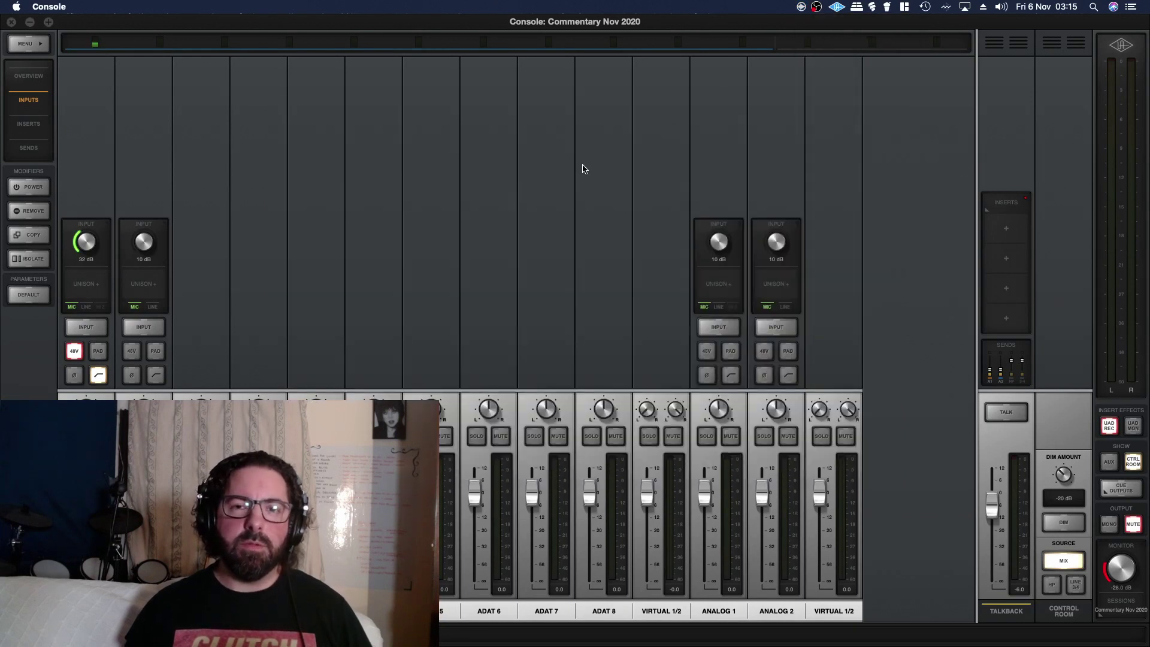